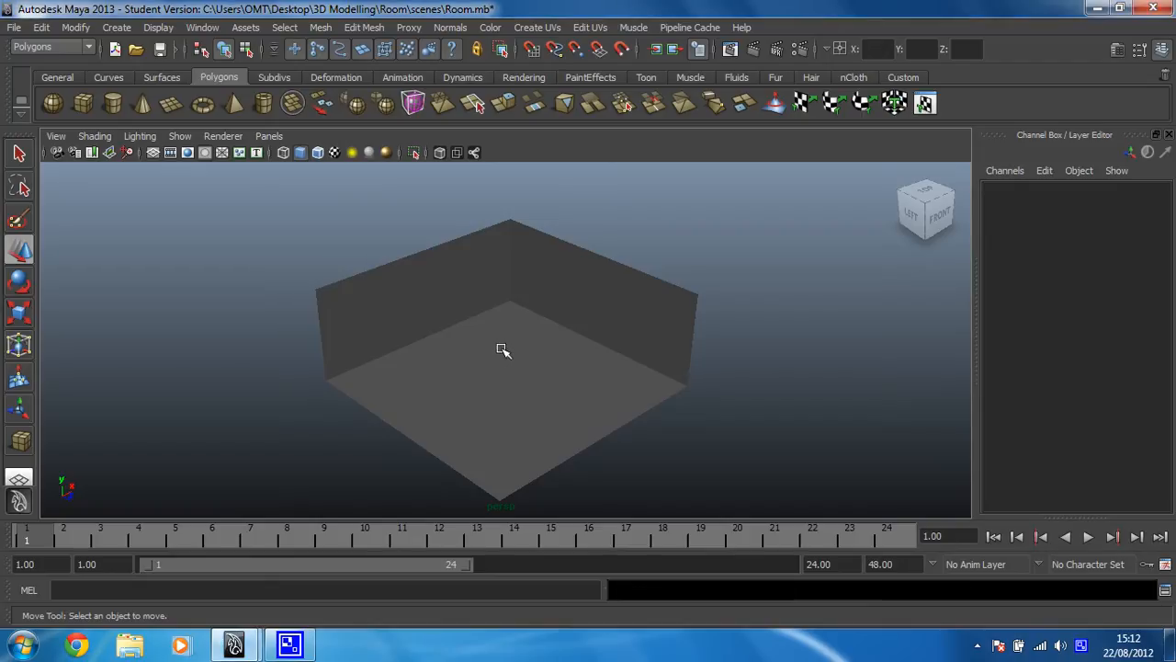
Create a default-size polygon cube near the middle of the room's floor
key(space)
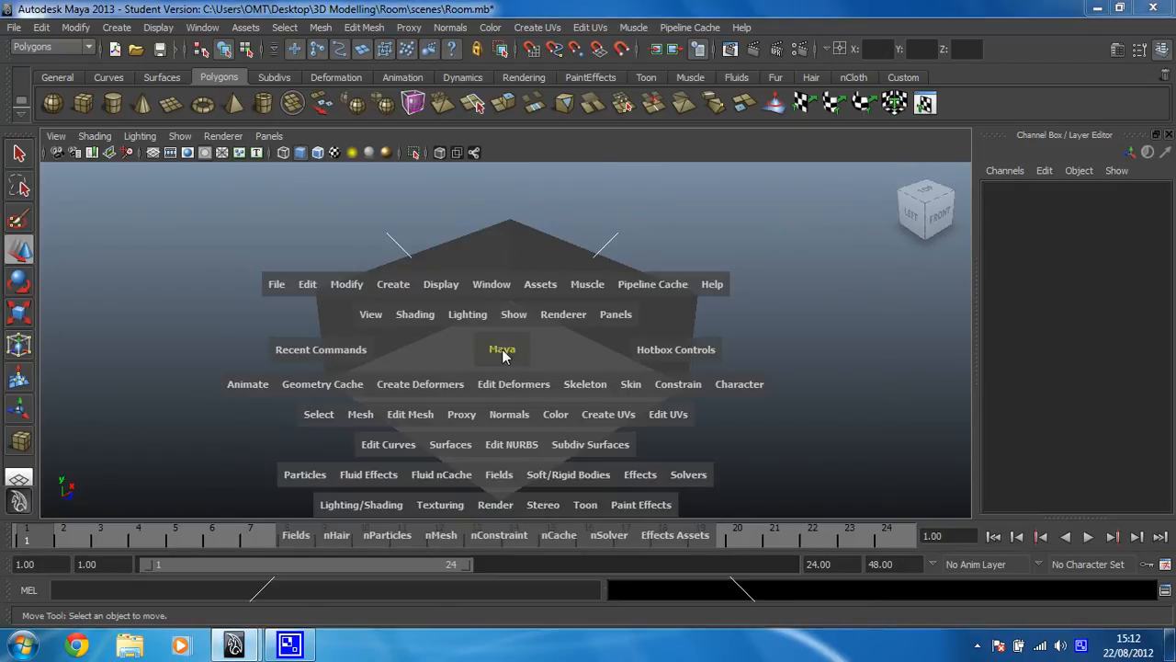
click(394, 285)
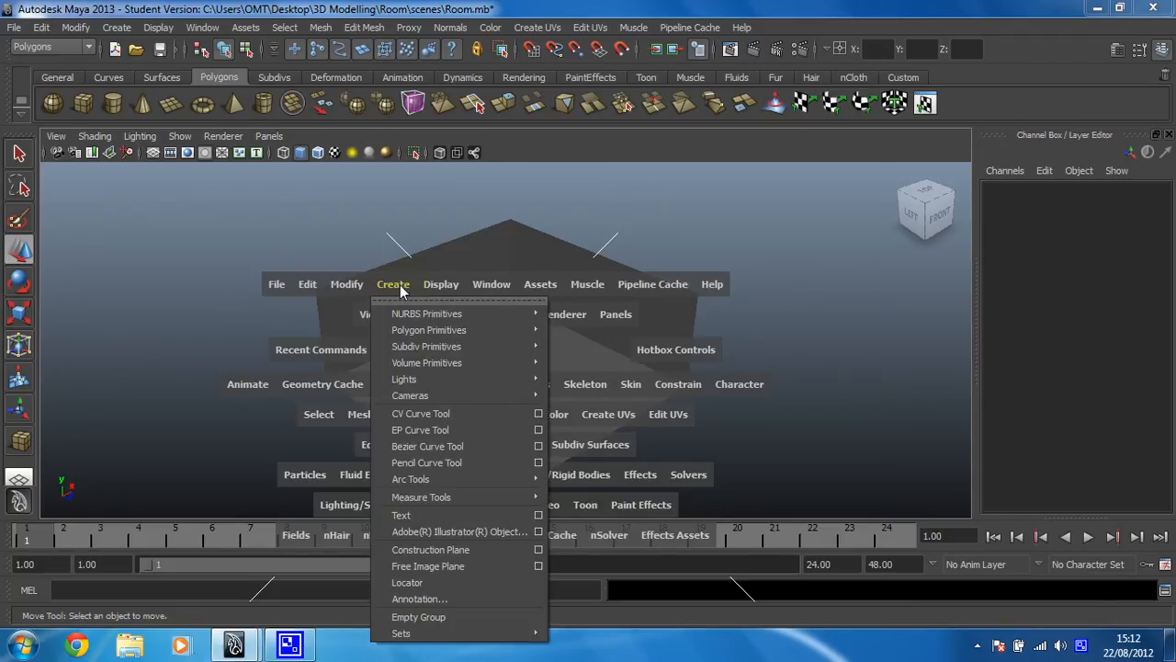
mouse_move(427, 333)
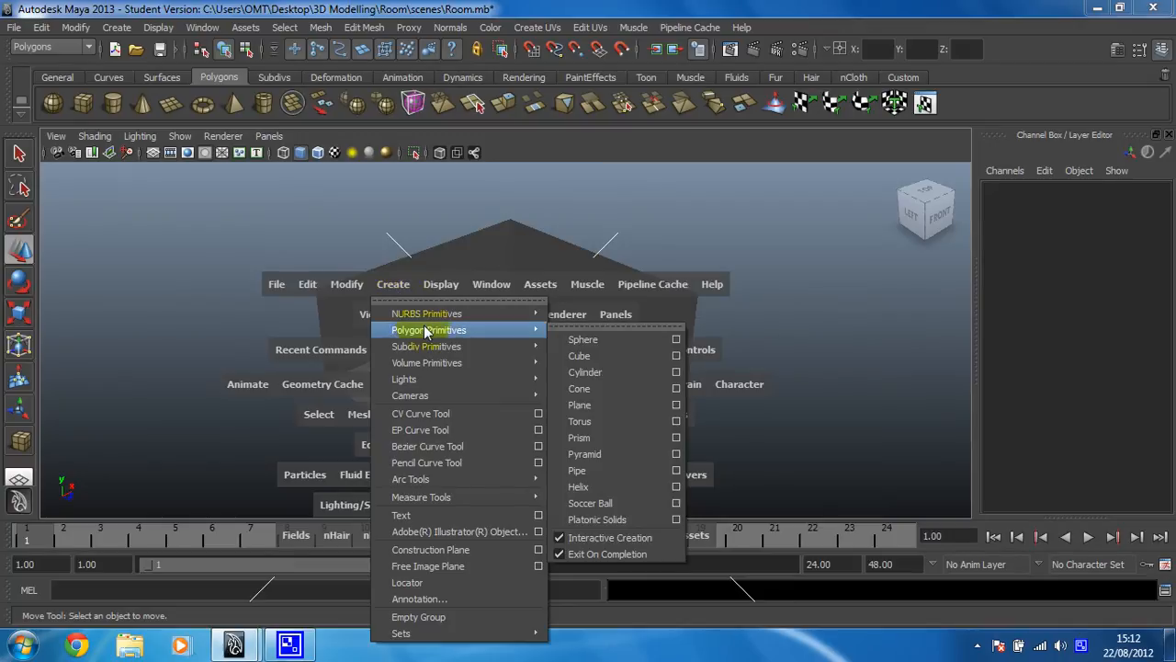
click(594, 355)
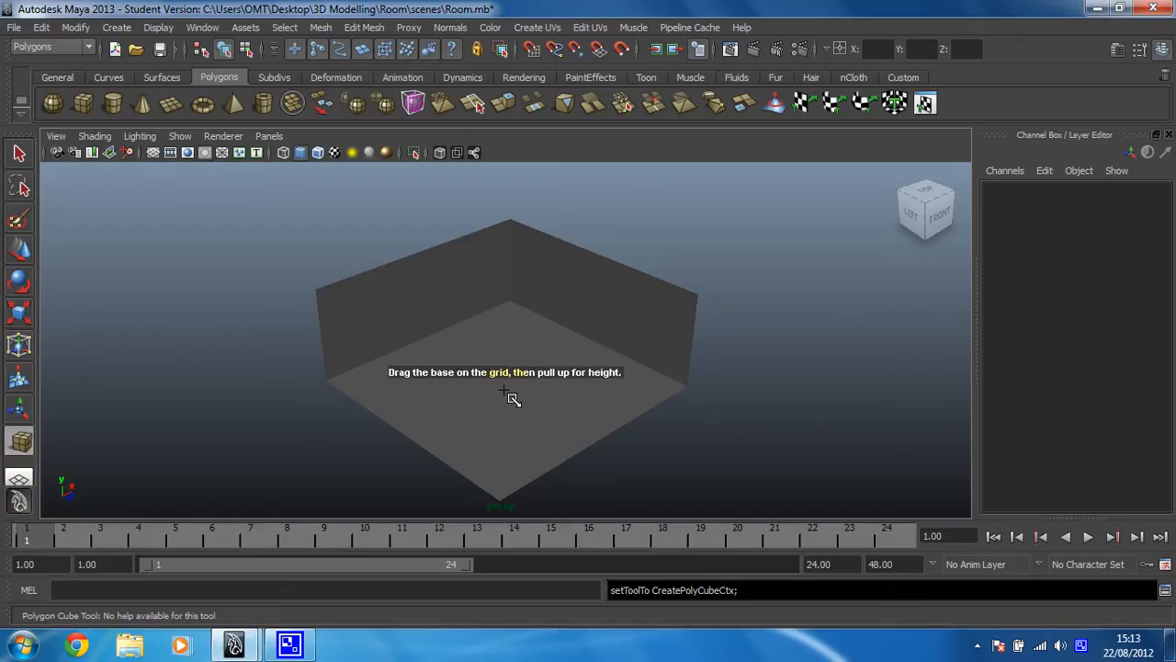
click(508, 392)
key(w)
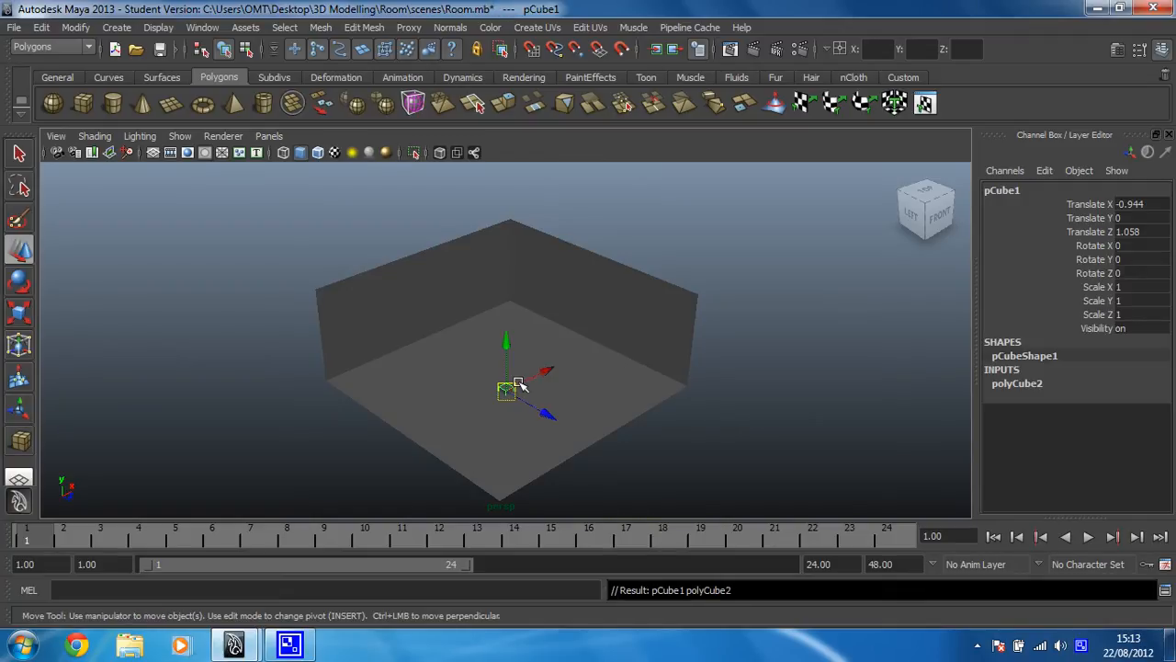
Raise the cube to a Translate Y of about 0.494 so its base rests on the floor
key(f)
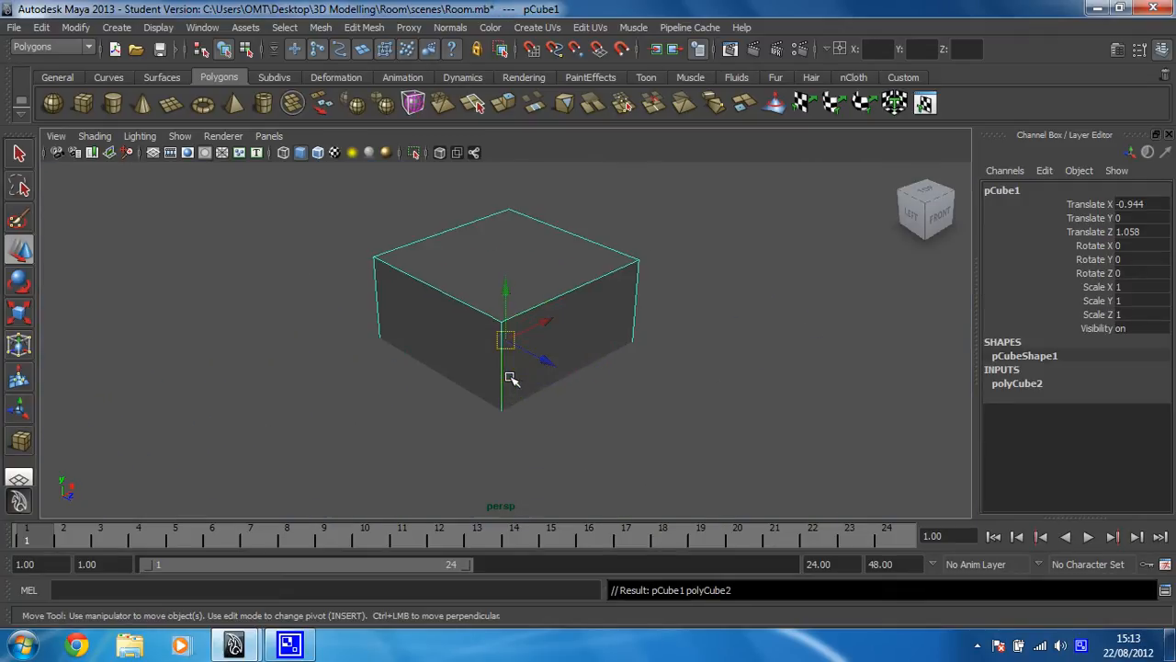
alt+right_drag(520, 377, 341, 381)
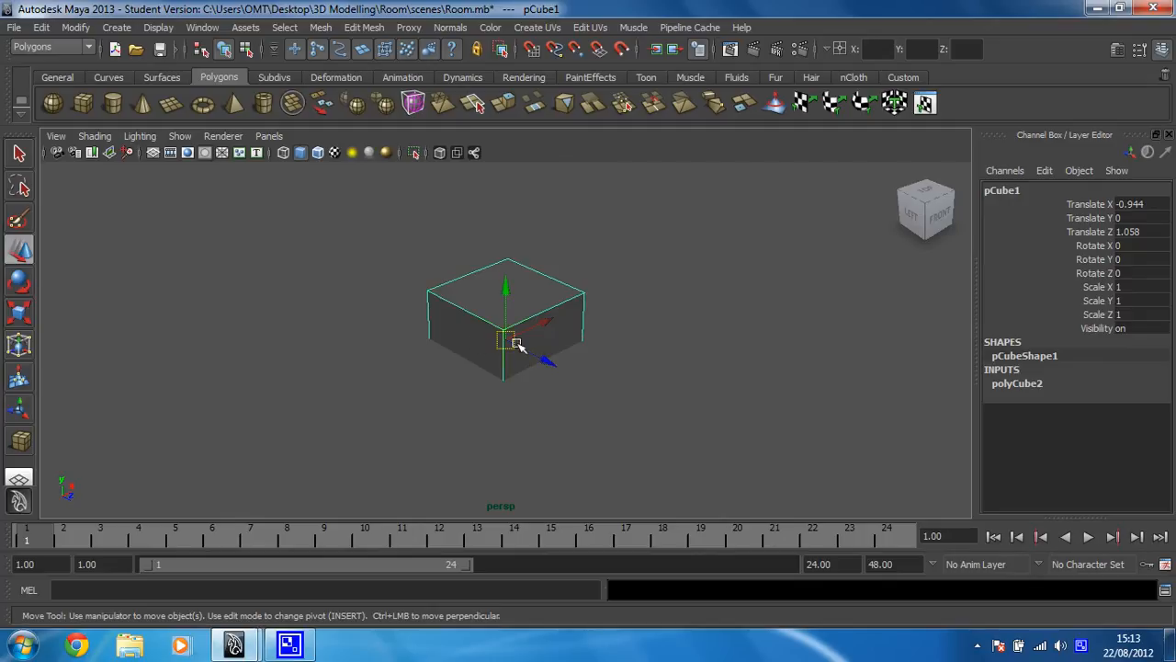
alt+drag(563, 350, 561, 337)
alt+right_drag(524, 355, 369, 388)
alt+middle_drag(419, 375, 433, 427)
alt+right_drag(488, 395, 420, 393)
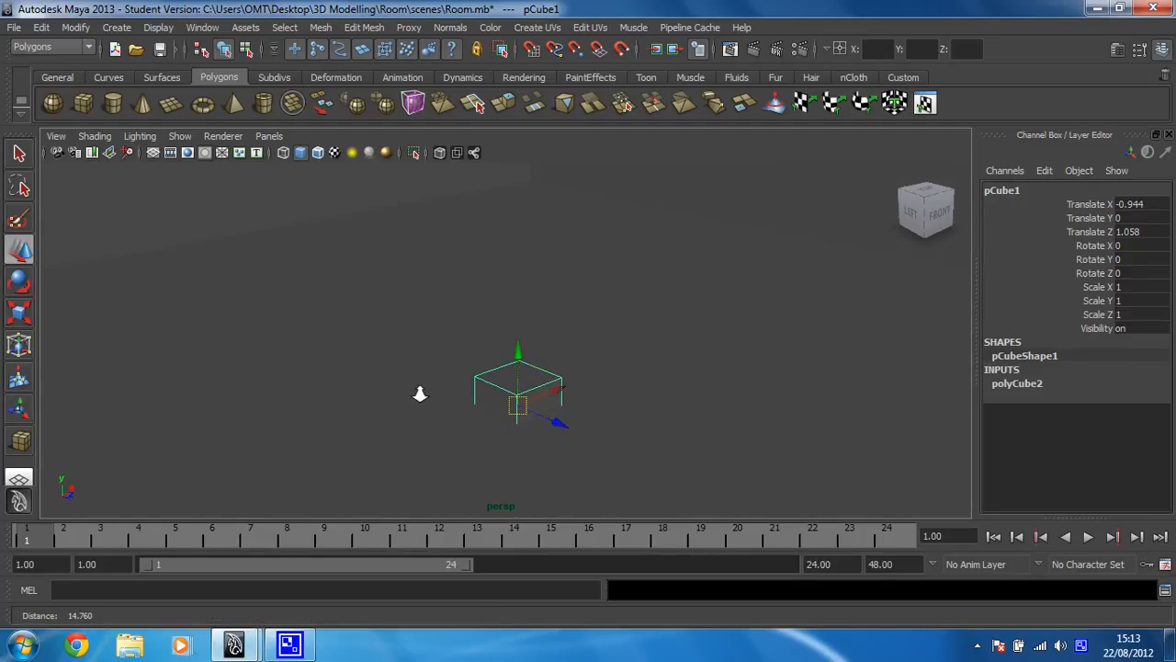
alt+drag(432, 390, 451, 398)
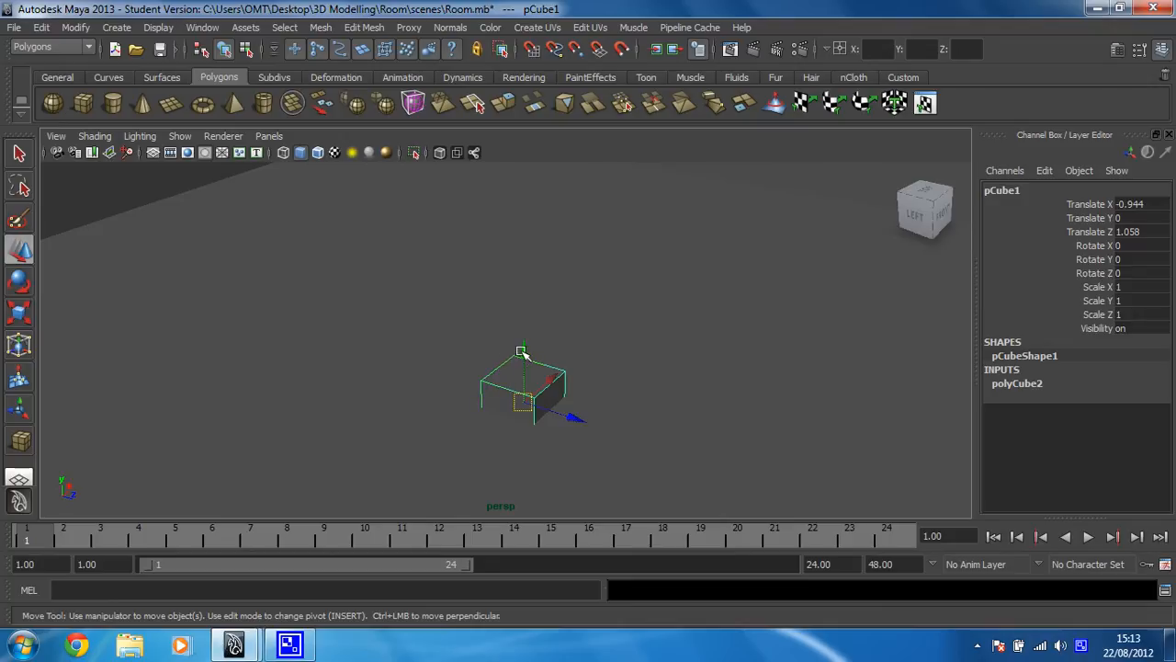
drag(523, 349, 527, 325)
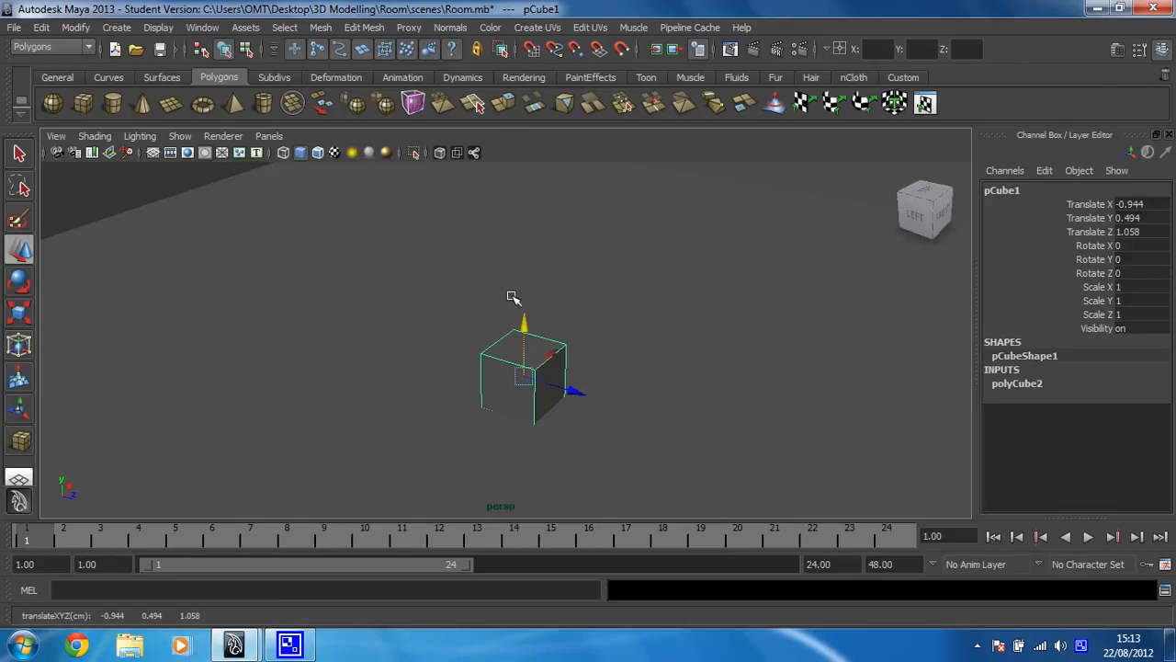
Try stretching the cube along the Y, X and Z axes in turn, undoing each scale
click(18, 315)
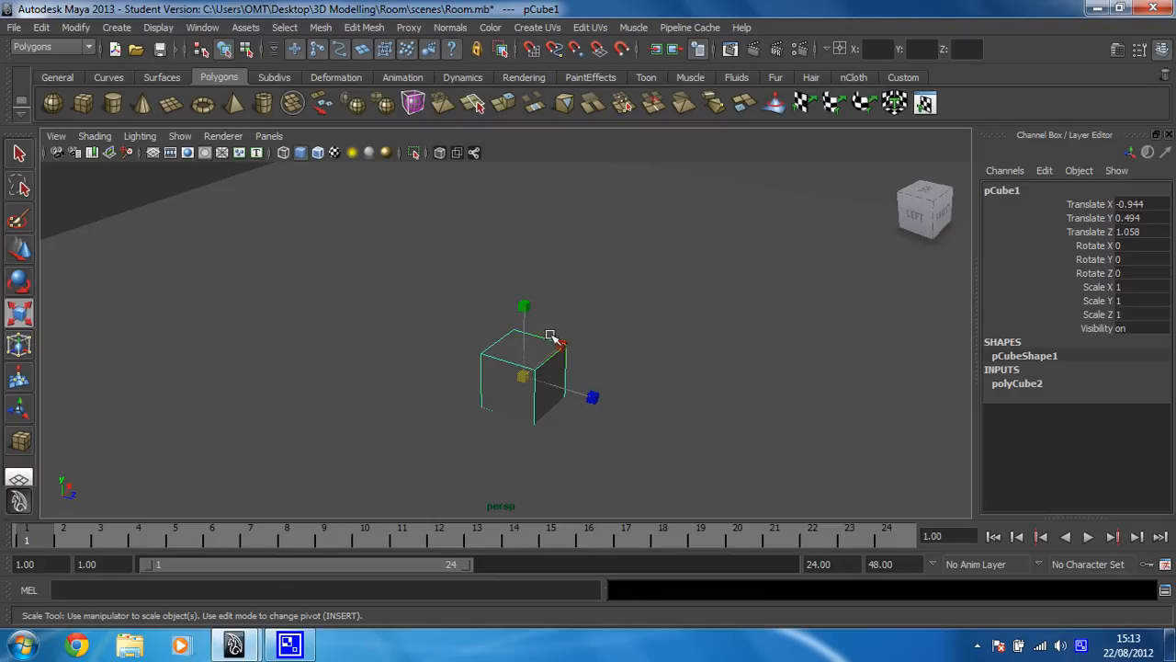
drag(520, 309, 523, 5)
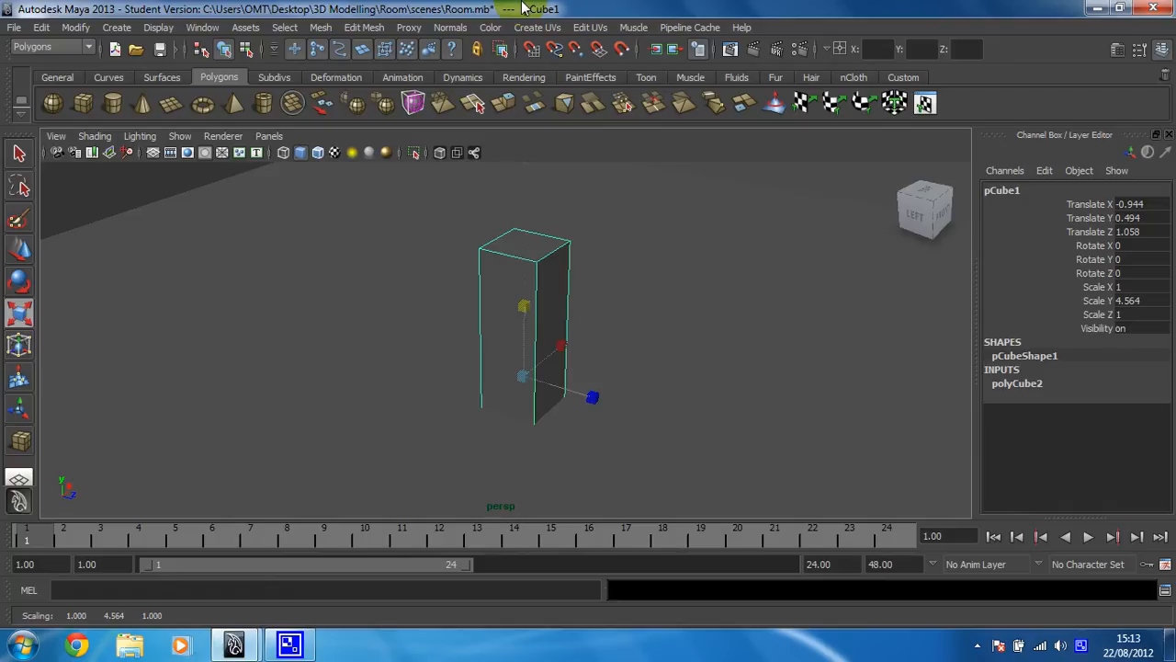
key(ctrl+z)
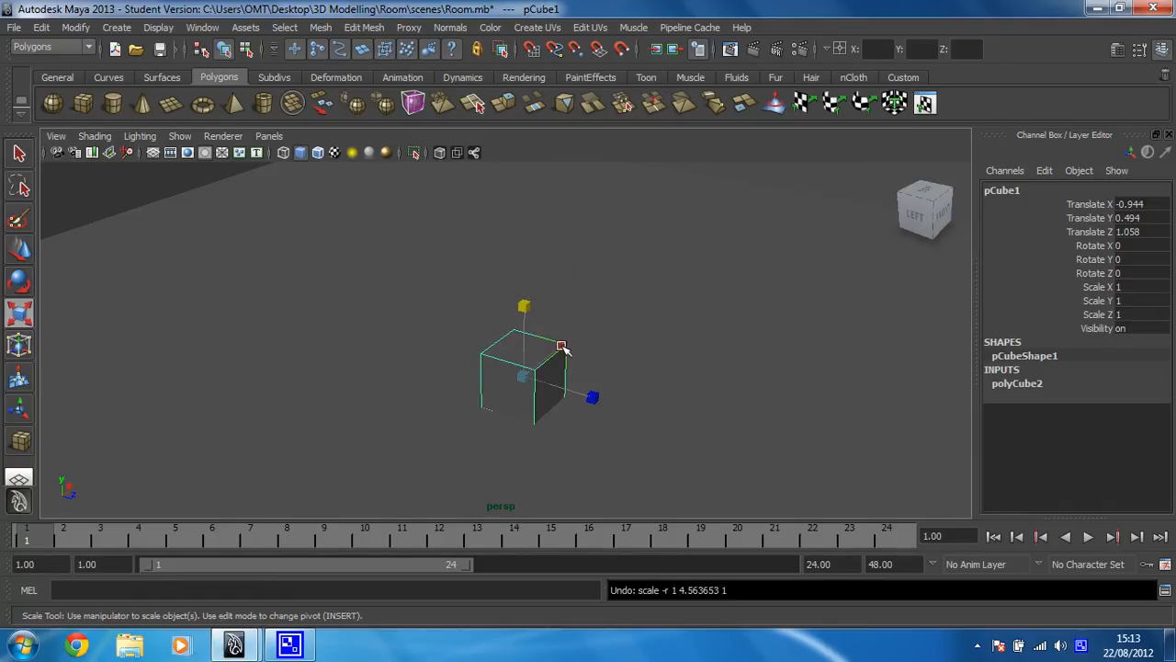
drag(562, 347, 770, 178)
key(ctrl+z)
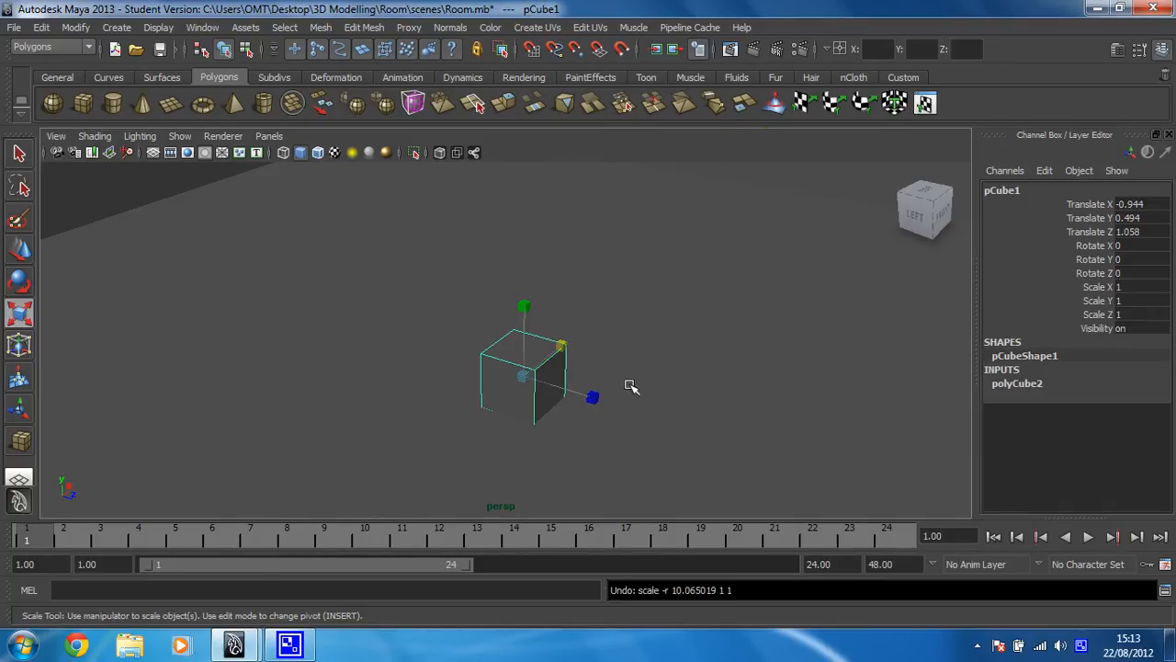
drag(597, 399, 830, 506)
key(ctrl+z)
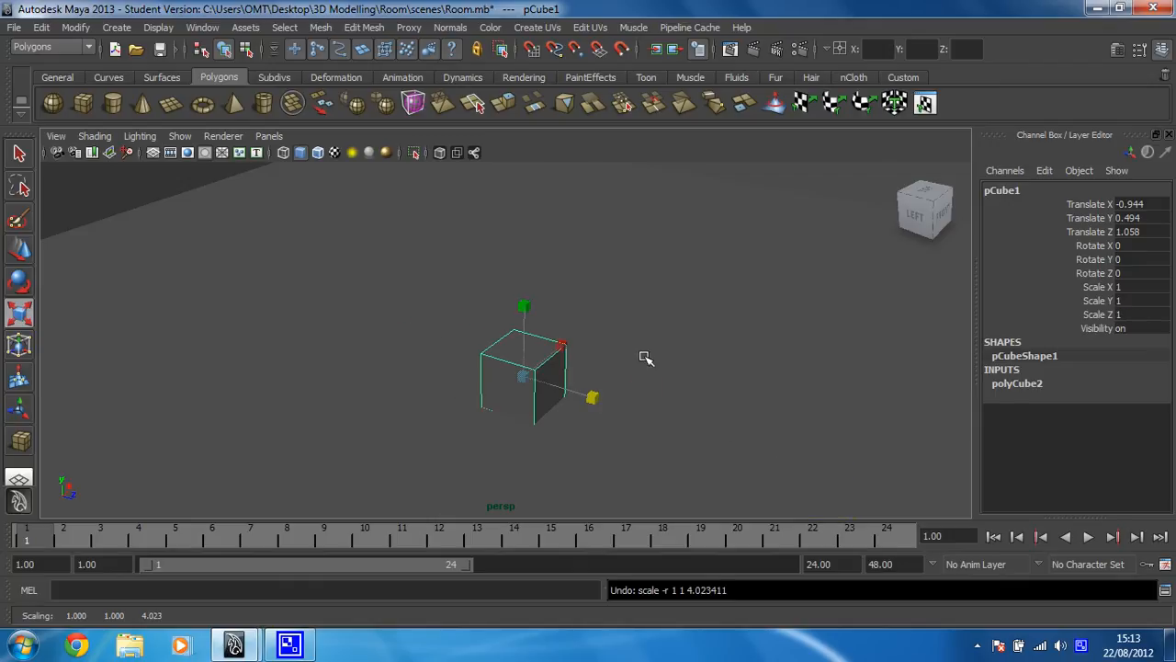
Scale the cube uniformly to about 1.776 and raise it to a Translate Y of about 0.884
click(522, 377)
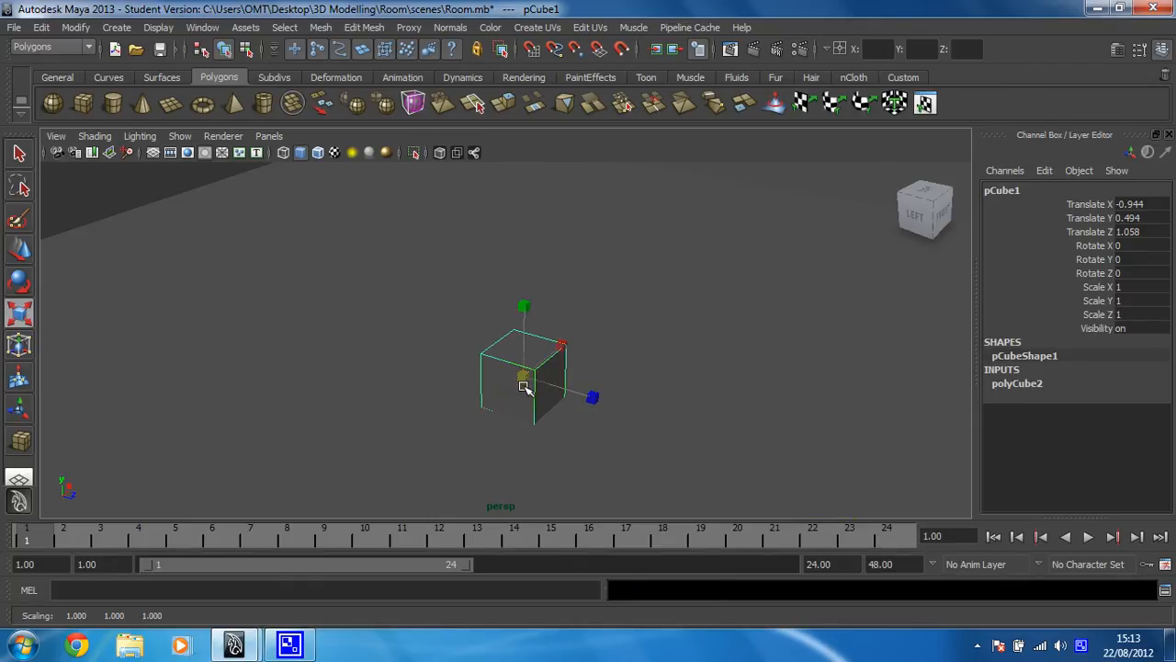
drag(530, 377, 566, 369)
key(w)
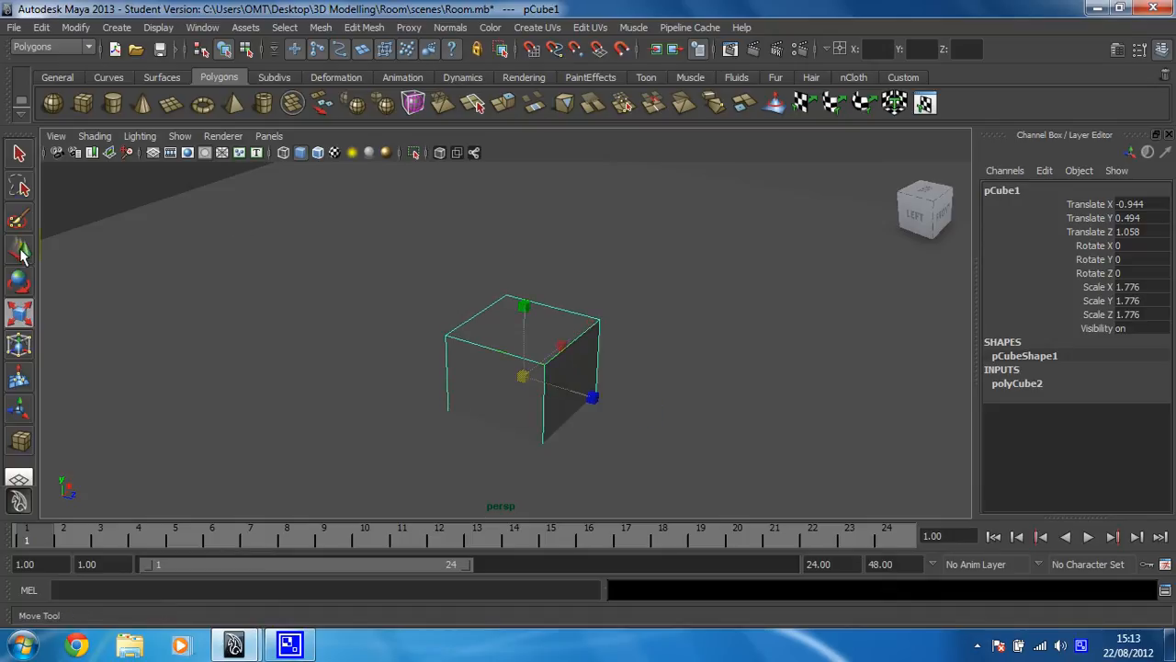
drag(525, 324, 525, 303)
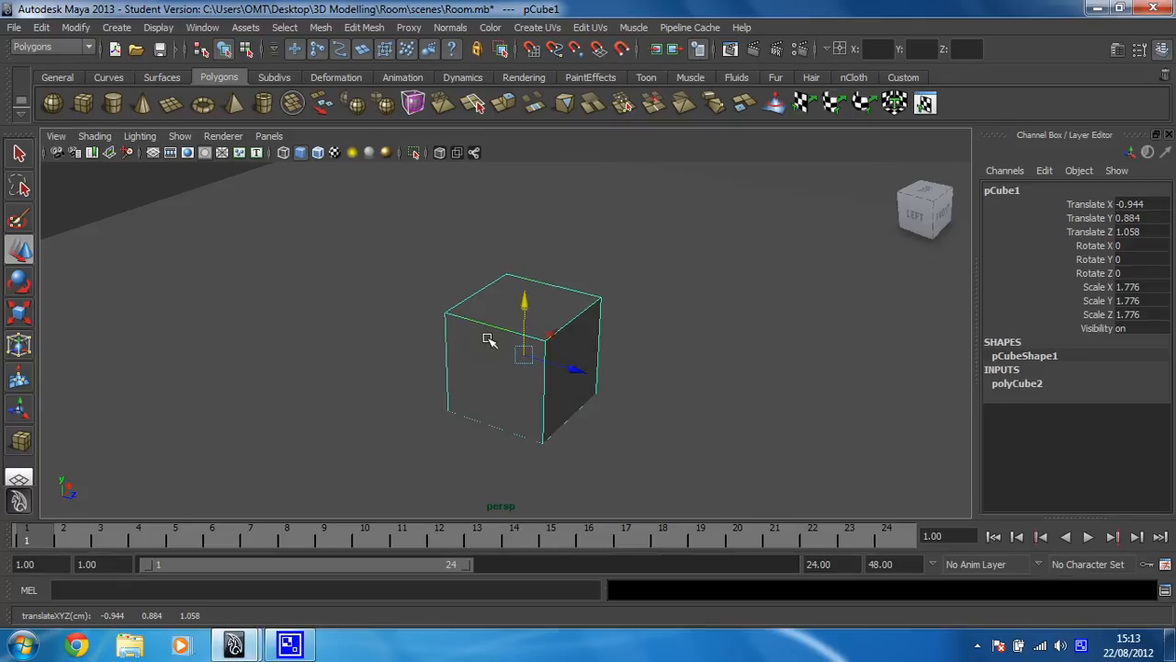
Move the cube across the floor to about -6.412 in X and -0.604 in Z
alt+drag(489, 340, 530, 341)
alt+right_drag(469, 330, 286, 333)
alt+drag(286, 334, 328, 344)
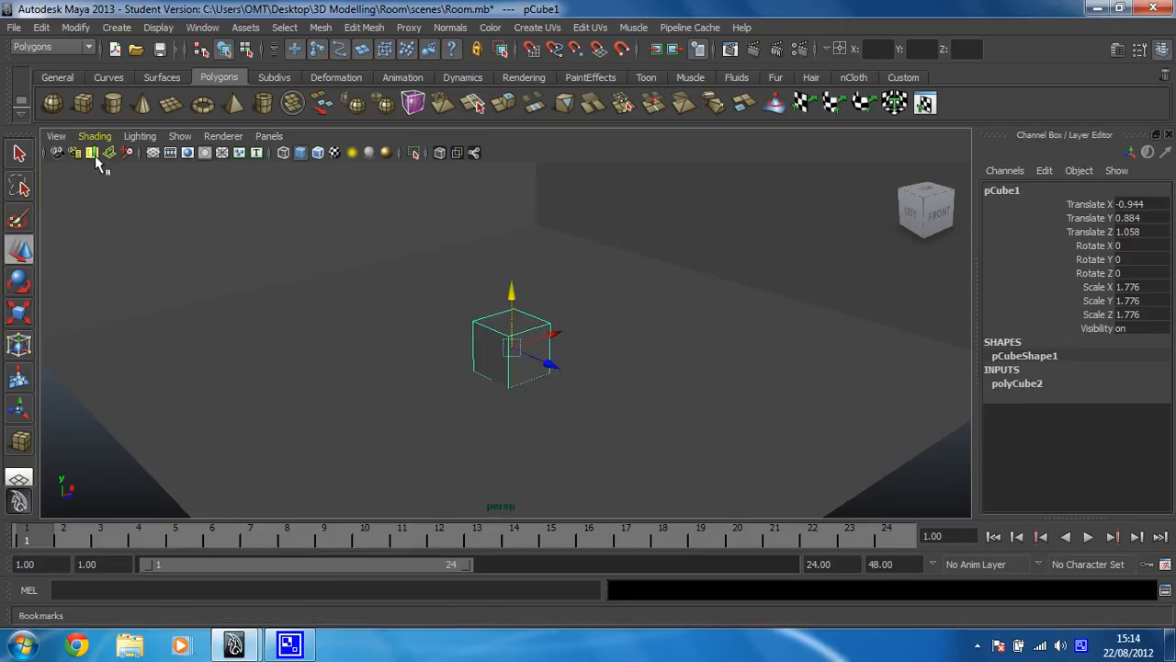
click(21, 250)
drag(556, 335, 397, 377)
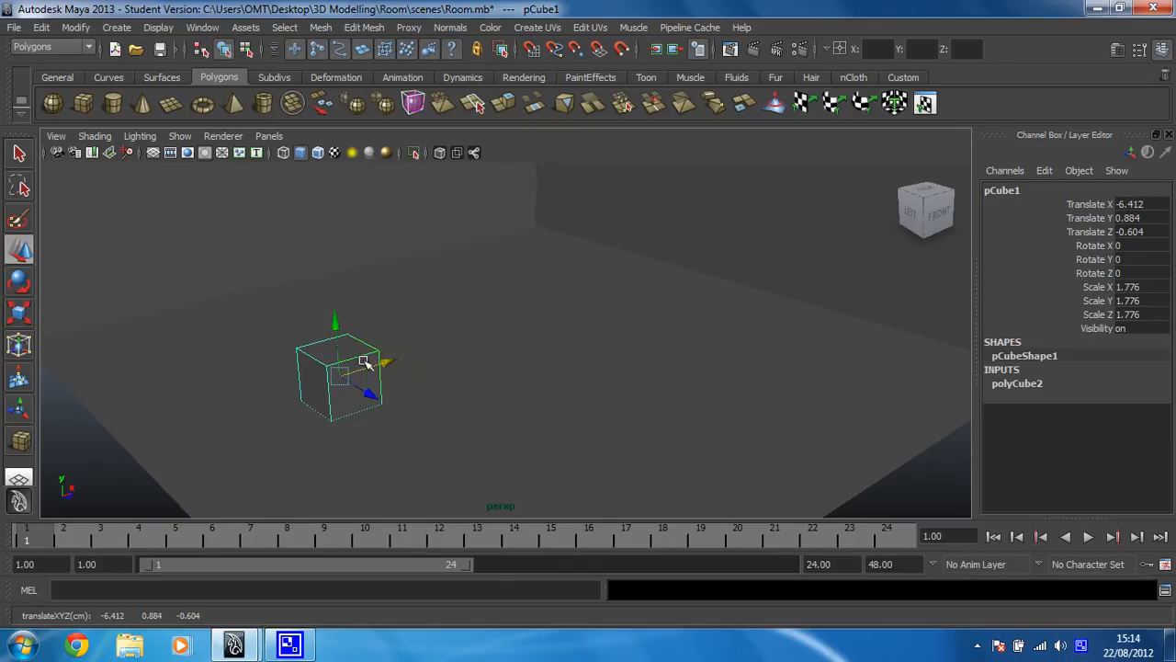
Rotate the cube to about 23.9 degrees around Y, then try a free rotation and undo it
click(19, 280)
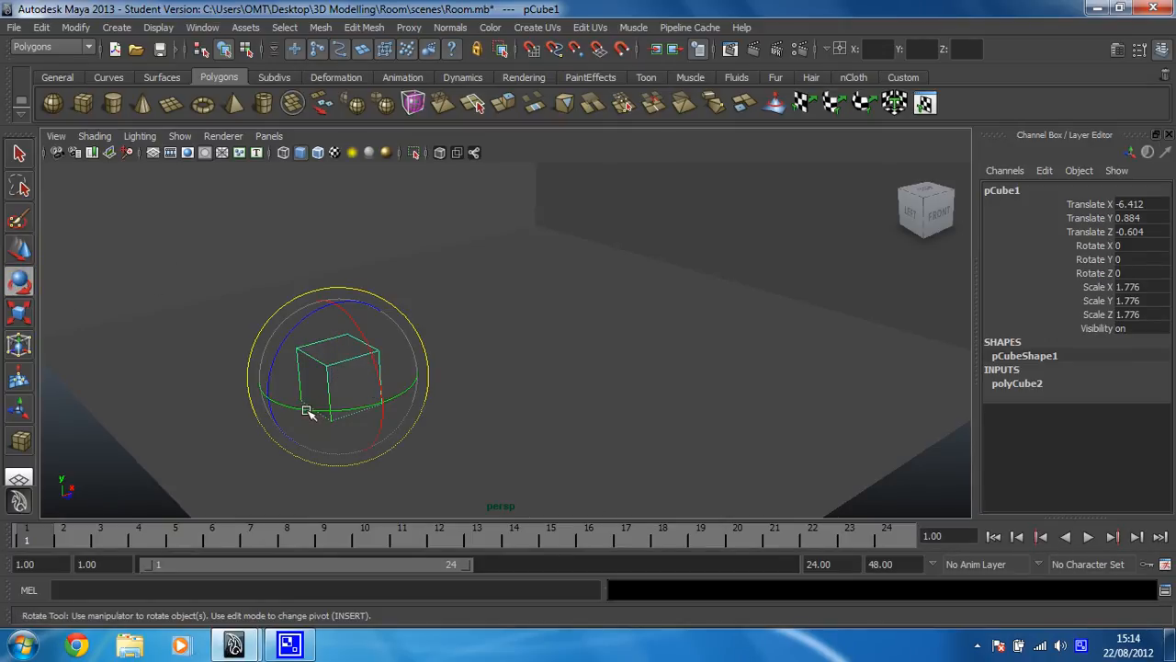
drag(307, 410, 326, 425)
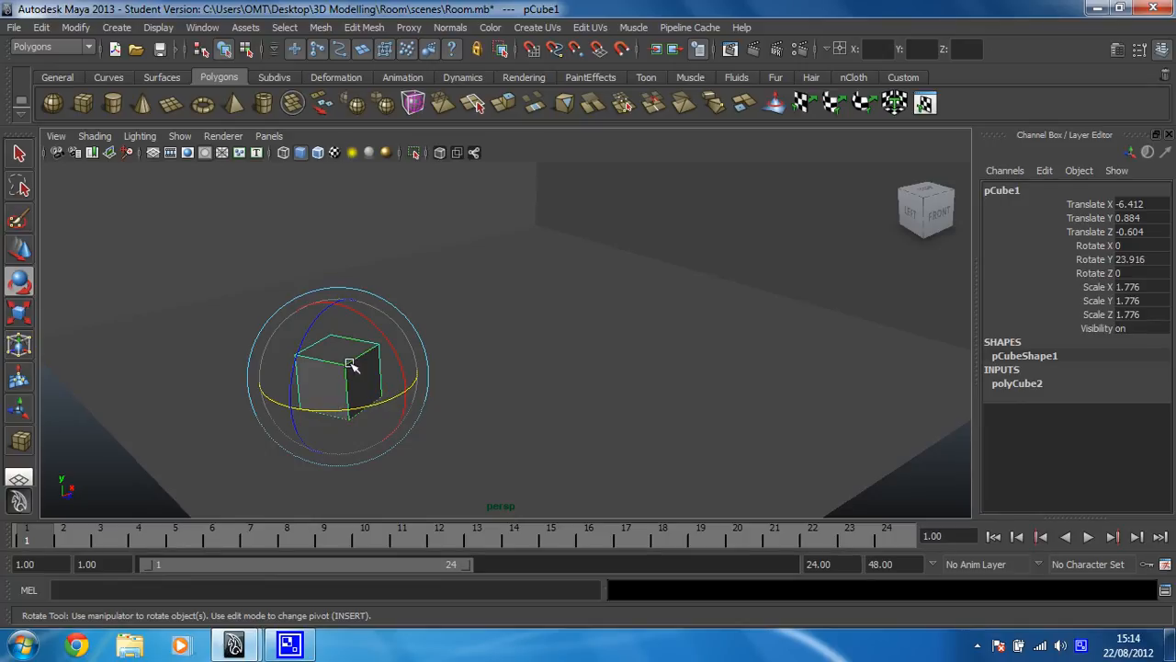
mouse_move(352, 359)
mouse_down()
mouse_move(335, 333)
mouse_move(367, 321)
mouse_move(413, 349)
mouse_move(415, 386)
mouse_move(387, 407)
mouse_move(328, 395)
mouse_move(317, 380)
mouse_move(324, 394)
mouse_move(362, 376)
mouse_move(359, 386)
mouse_move(358, 371)
mouse_up()
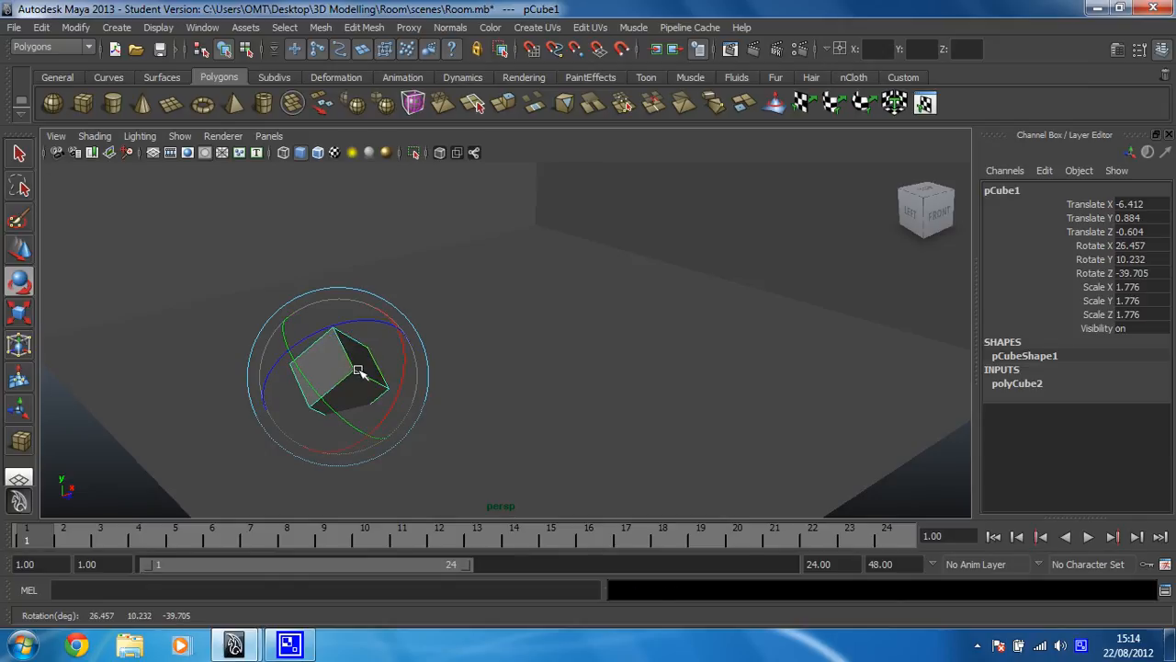
key(ctrl+z)
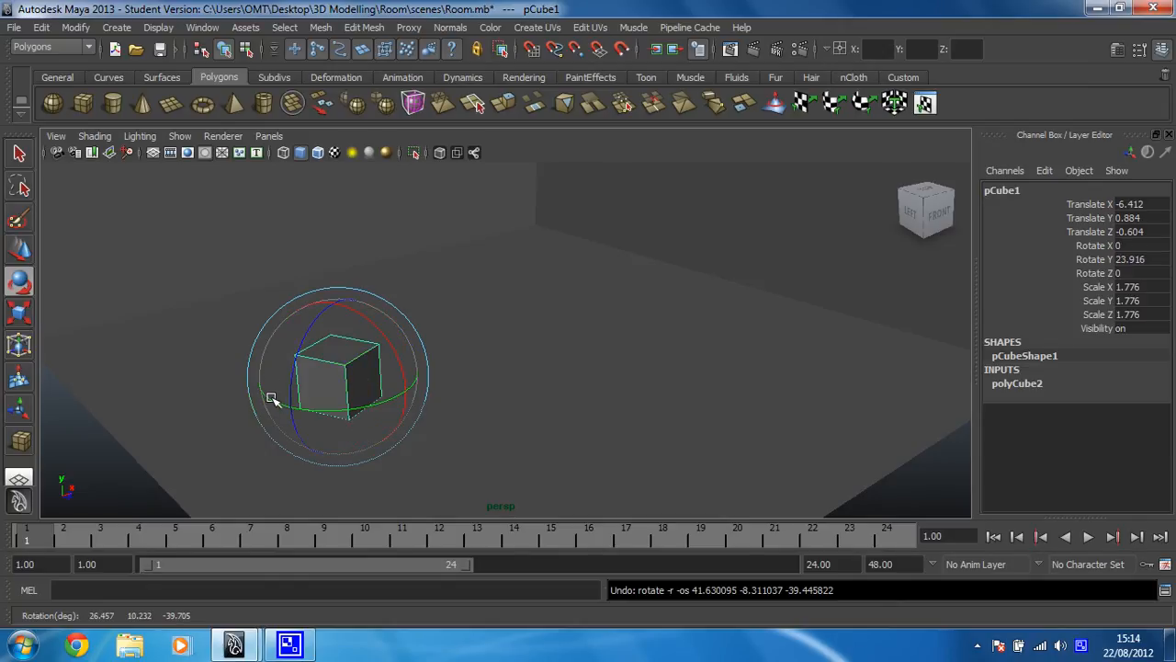
Rename the cube as Crate
double_click(993, 190)
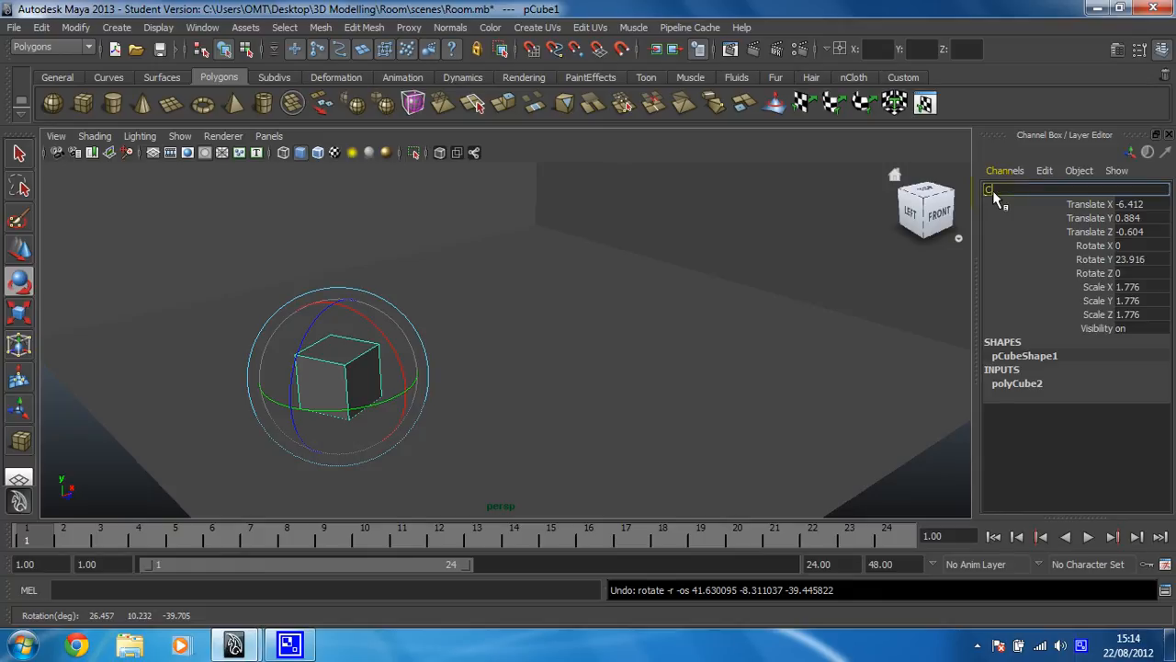
text(Crate)
key(Return)
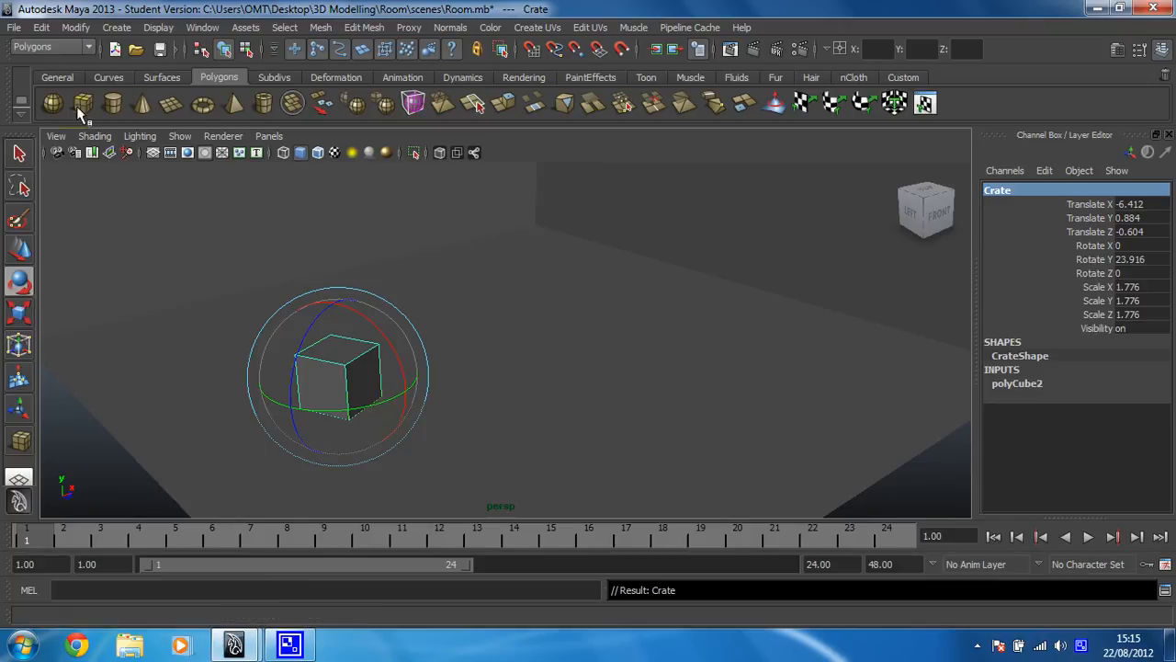
Duplicate the crate and move the copy beside the original, to a Translate Z of about 1.627
click(115, 27)
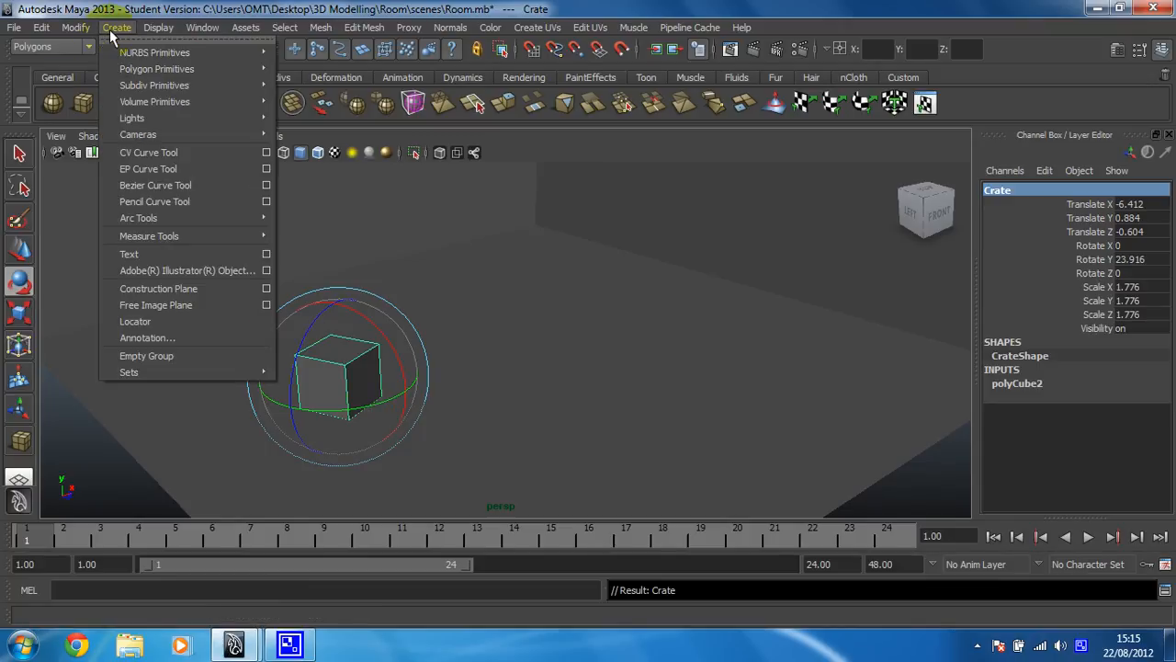
click(41, 28)
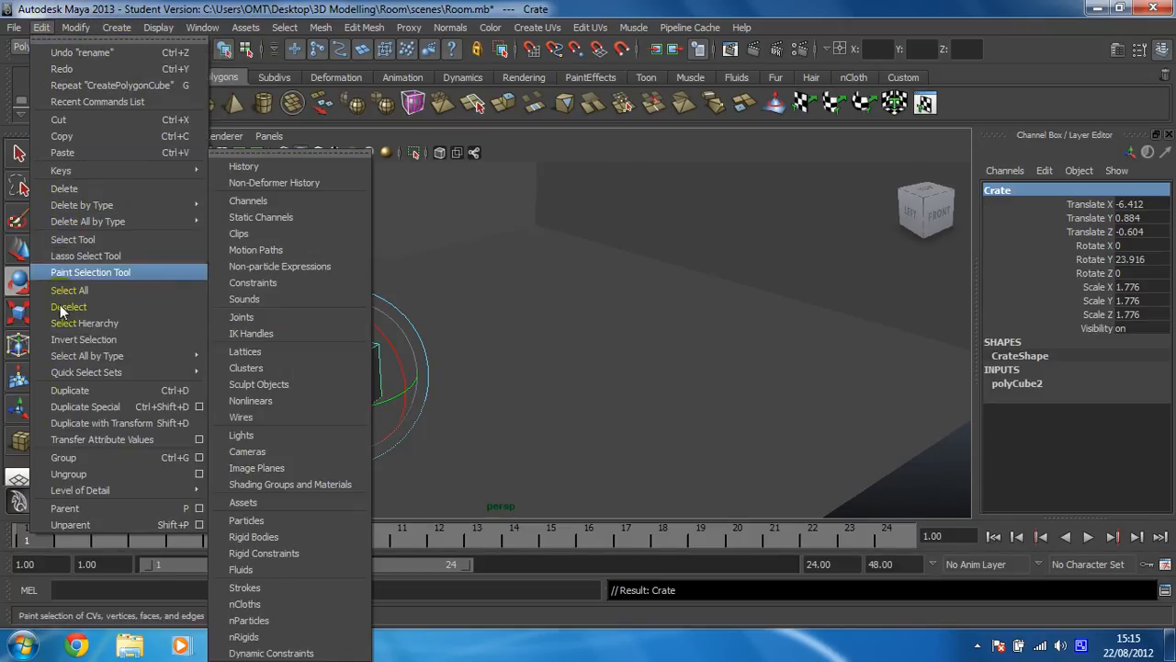
click(71, 390)
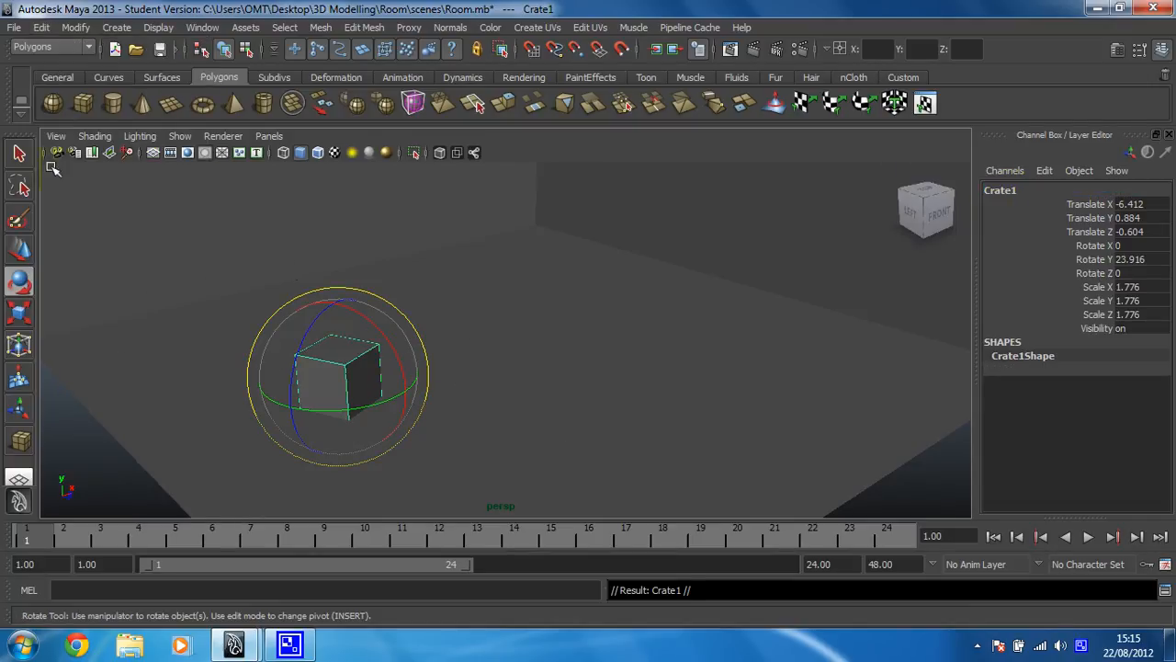
key(w)
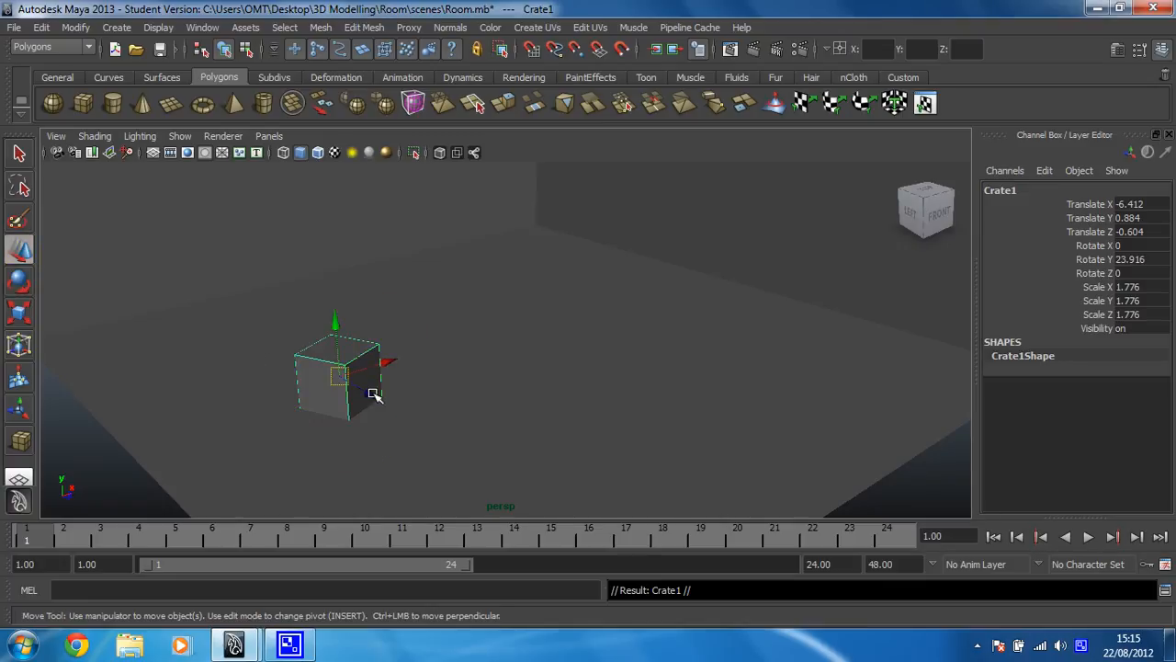
drag(371, 396, 507, 488)
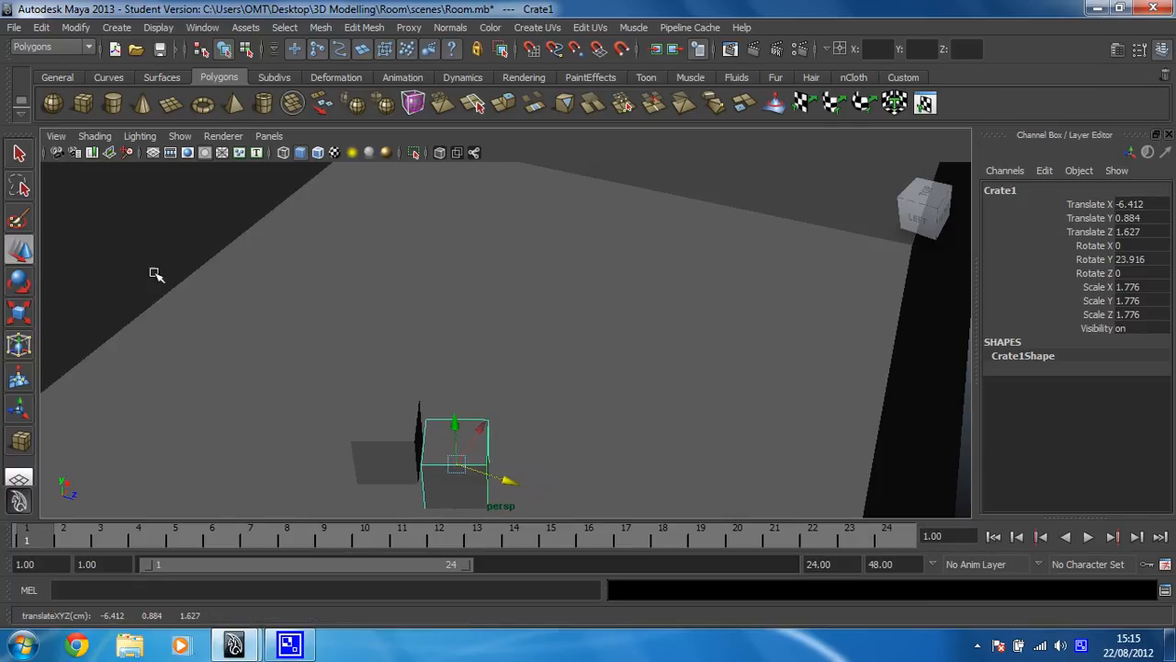
Rotate the duplicate crate to about -7.8 degrees around Y and scale it to about 2.732 in X and 1.289 in Y
click(20, 285)
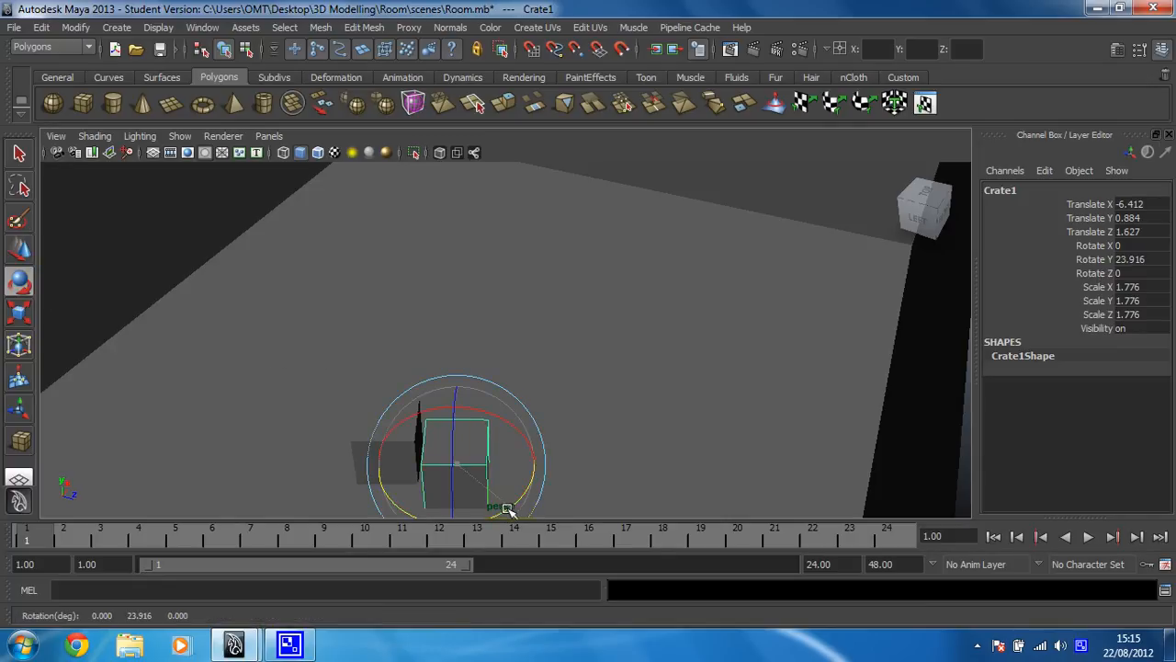
drag(499, 506, 428, 488)
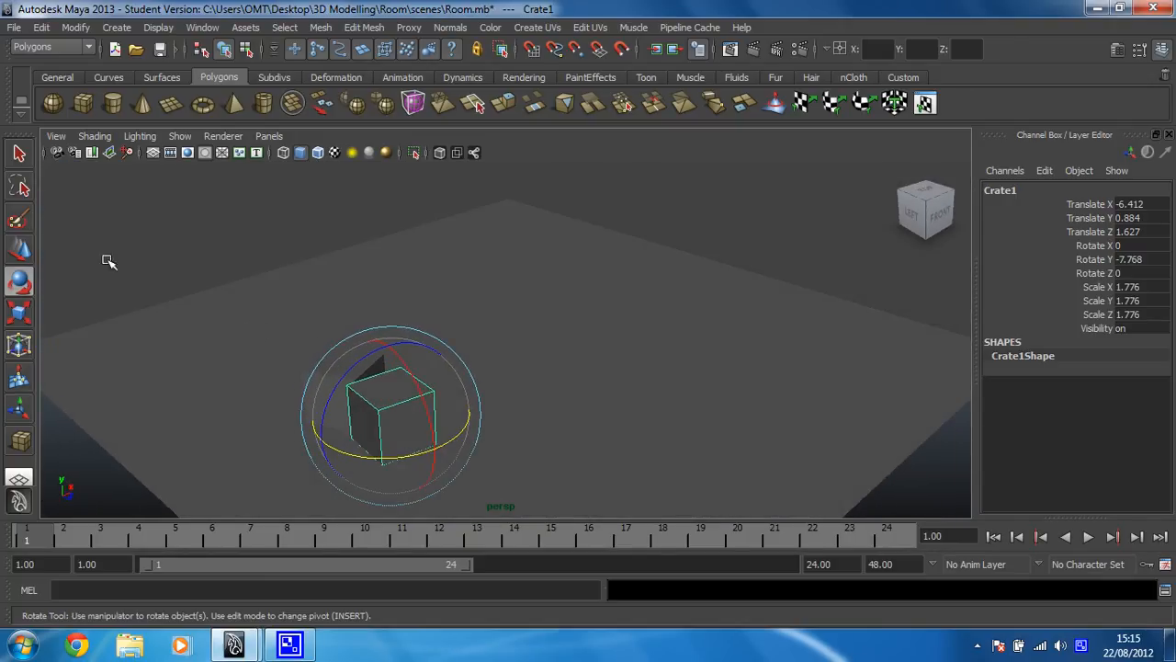
click(20, 315)
drag(387, 346, 388, 368)
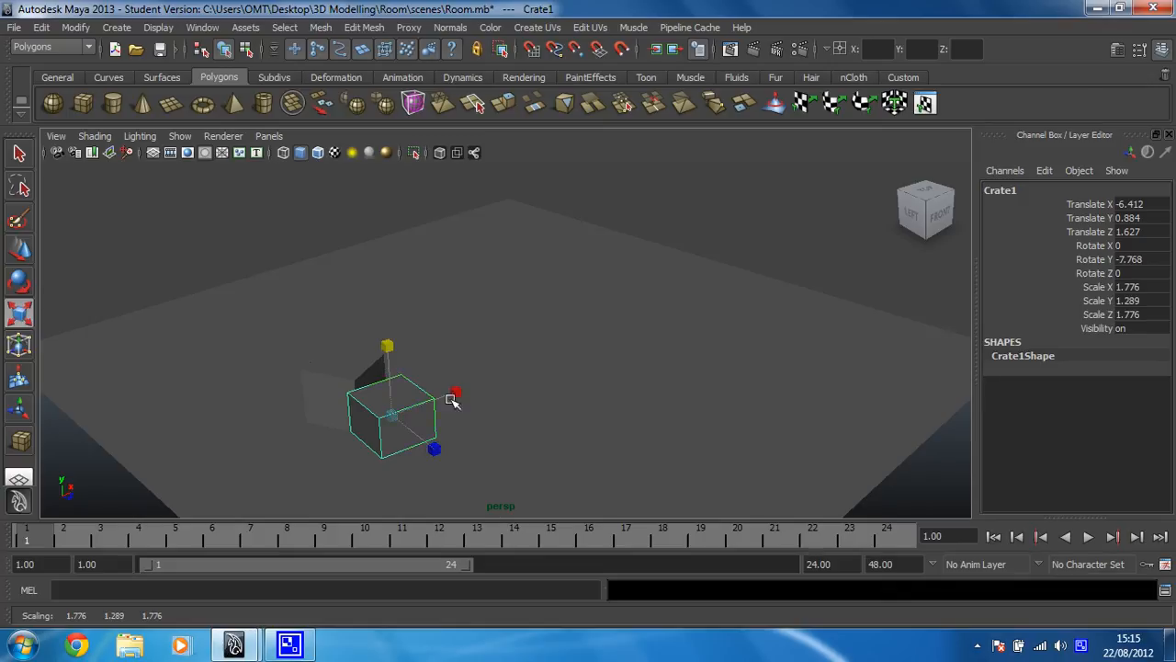
drag(458, 388, 491, 384)
Lower the duplicate crate onto the floor, to a Translate Y of about 0.648
alt+drag(337, 410, 386, 394)
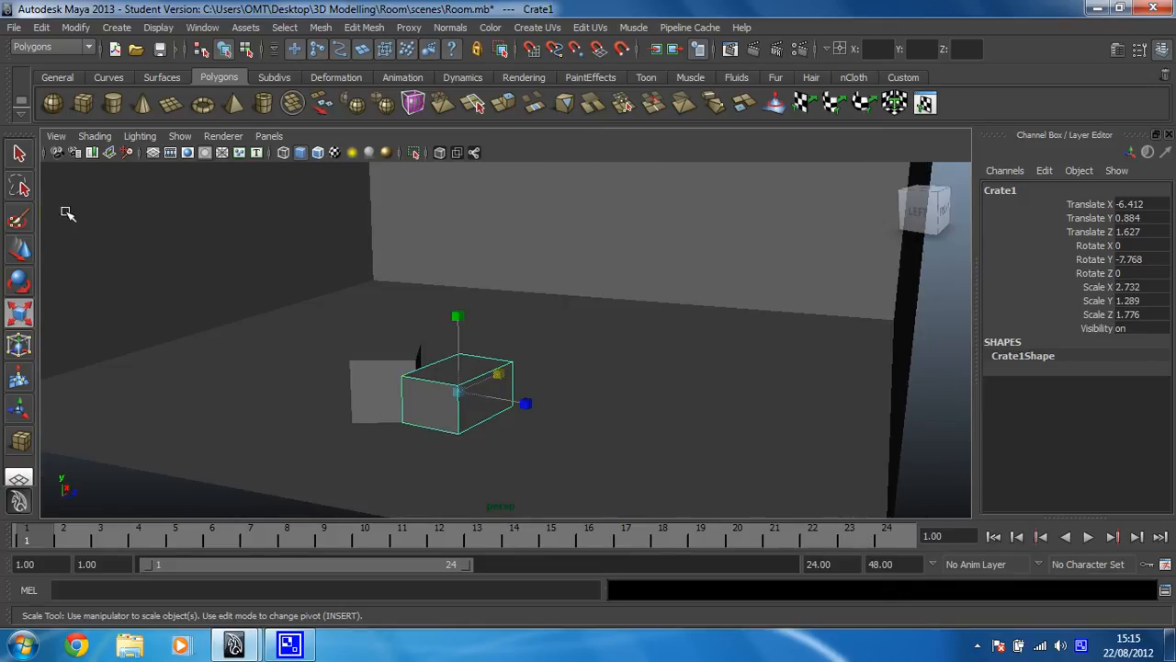
click(19, 252)
drag(458, 332, 455, 342)
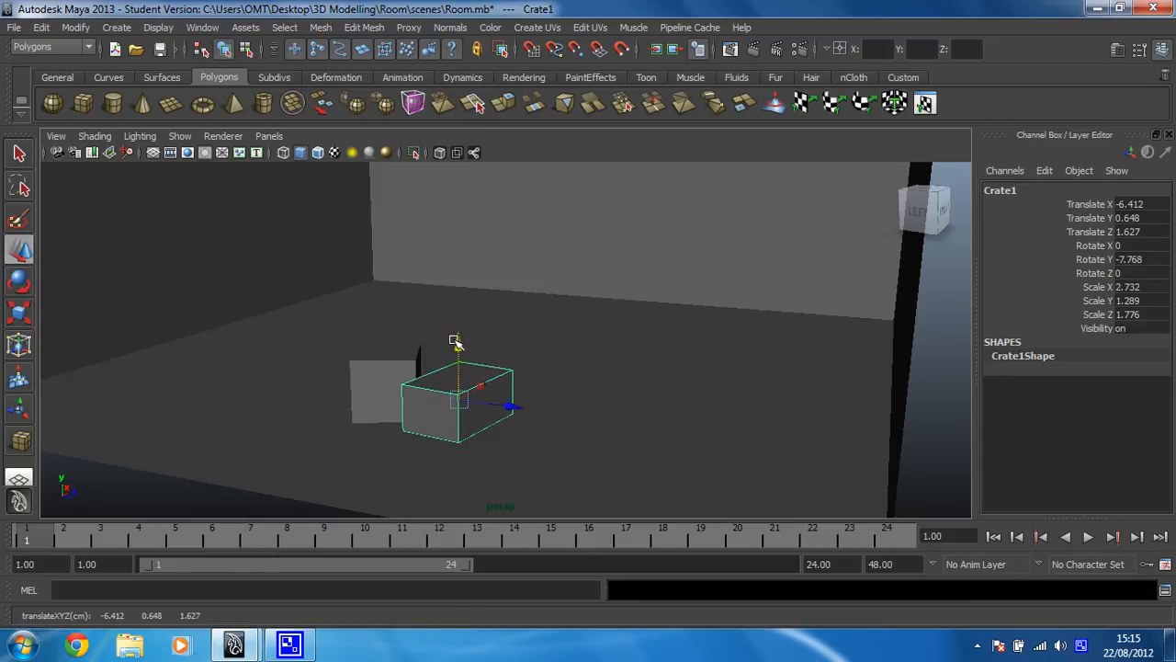
alt+drag(344, 386, 313, 386)
alt+right_drag(313, 386, 490, 327)
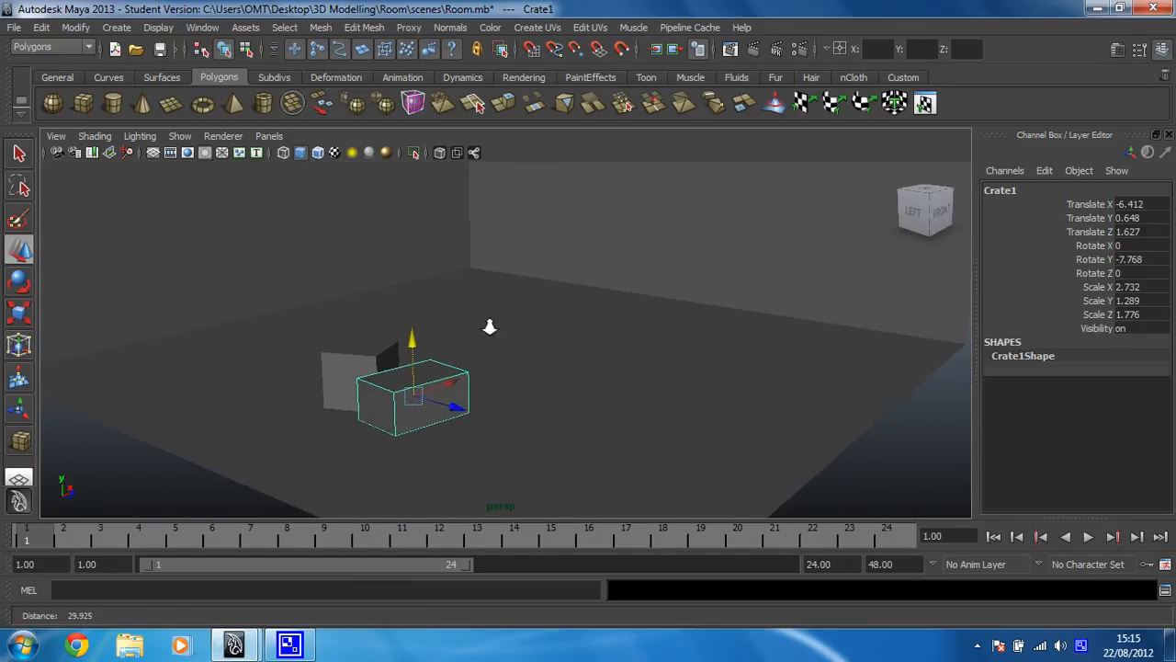
alt+middle_drag(499, 282, 470, 332)
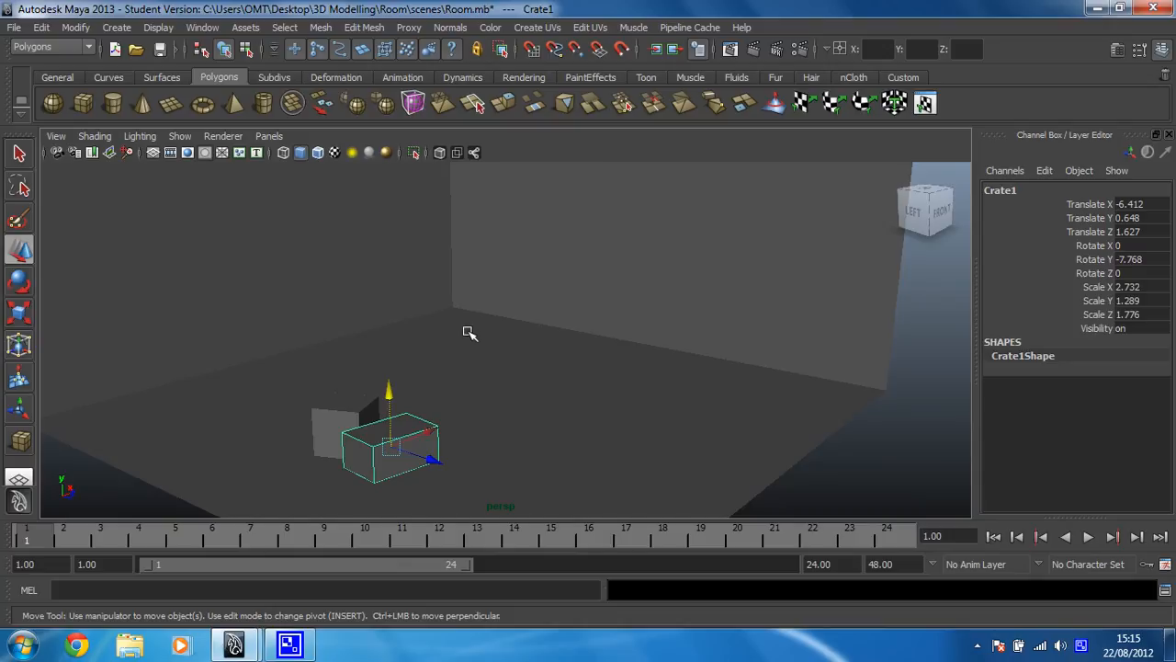